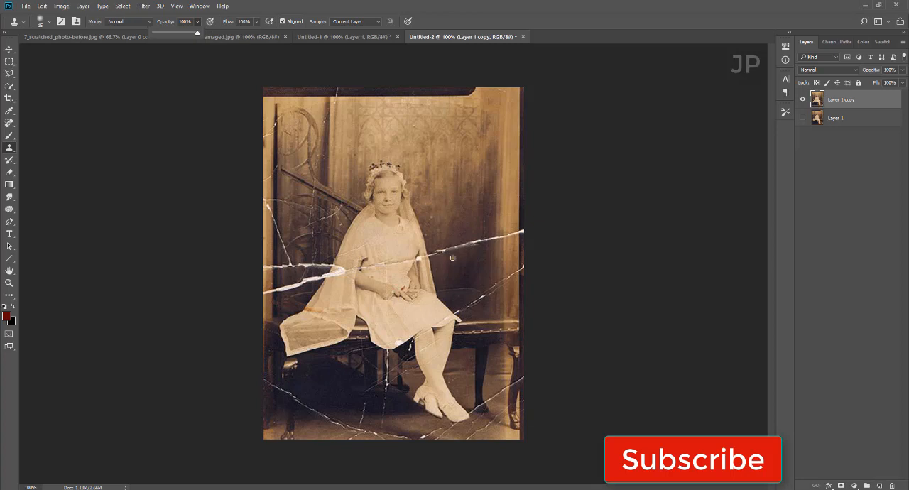
Step: Clone clean fabric with a smaller Clone Stamp brush over the white crack running from the sleeve across the dress bodice
key("ctrl+plus")
scroll(300, 91, "up", 5)
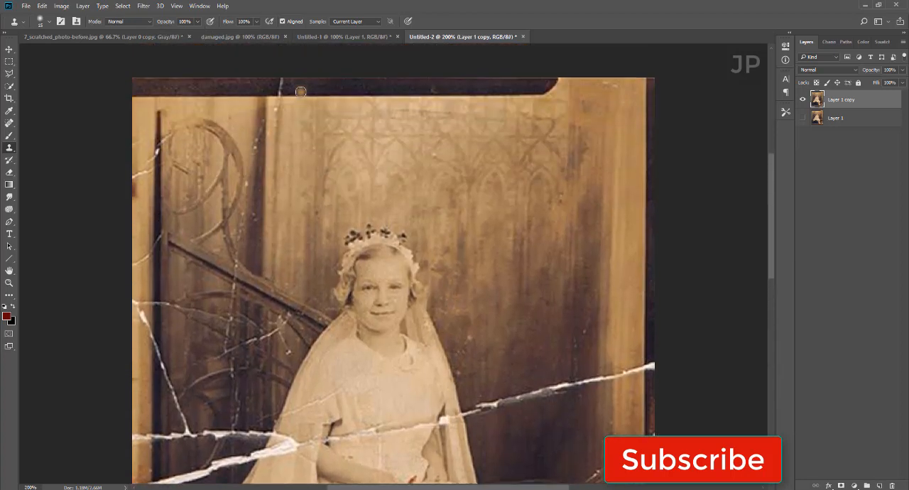
scroll(301, 91, "down", 5)
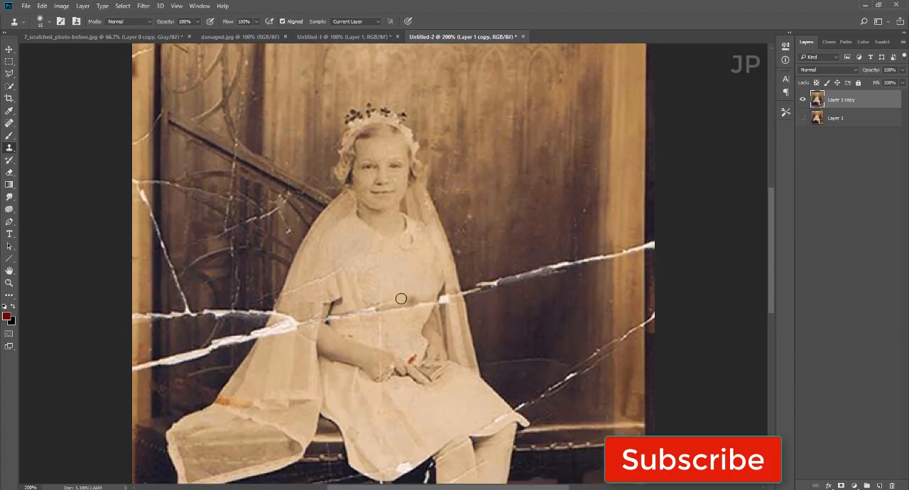
key("bracketleft")
key("bracketleft")
left_click(328, 311, "alt")
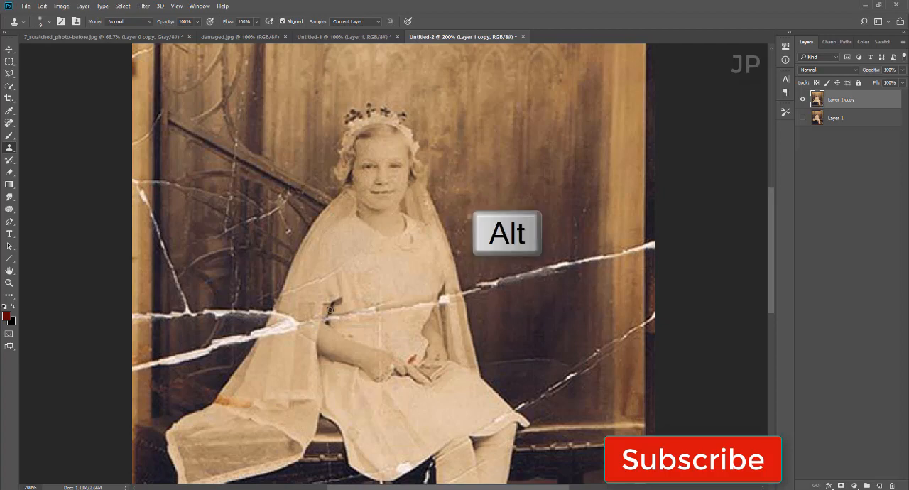
left_click_drag(362, 313, 380, 308)
left_click(370, 299, "alt")
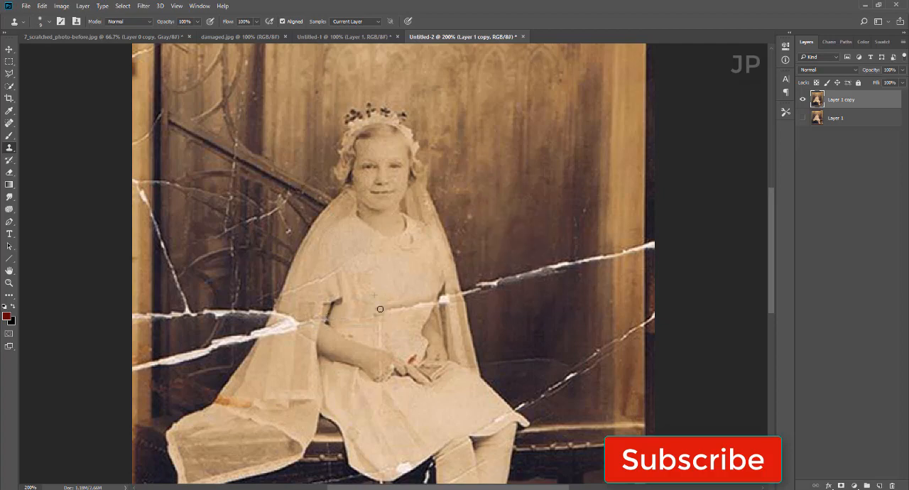
Step: Clone out the remaining crack marks on the dress bodice and the thin crack across the veil at the shoulder
scroll(400, 316, "down", 2)
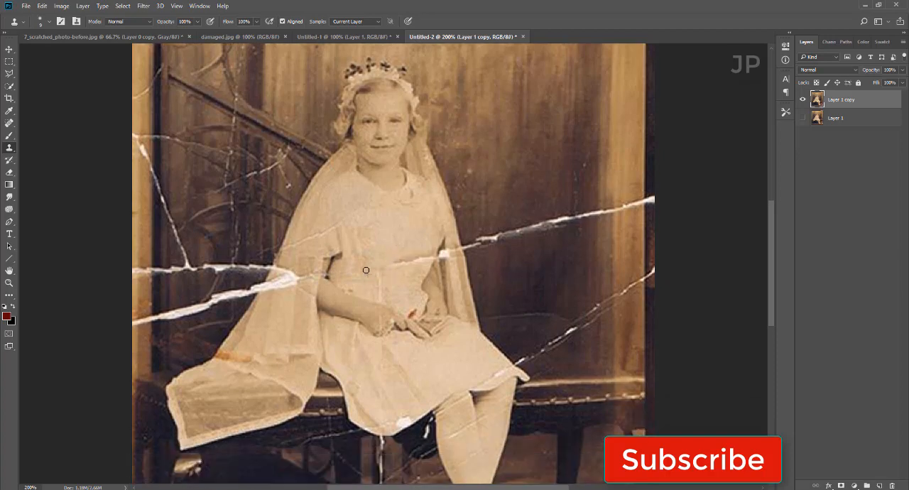
scroll(382, 280, "up", 1)
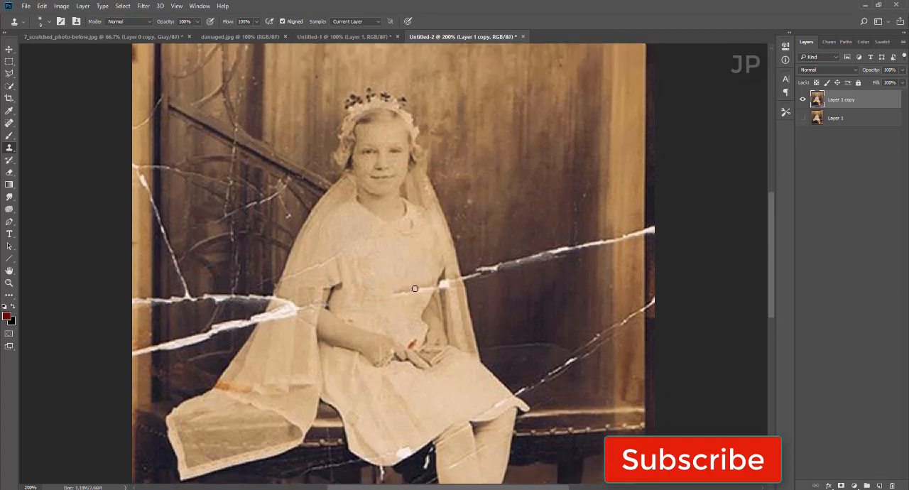
left_click(375, 276, "alt")
left_click_drag(372, 298, 361, 308)
scroll(425, 289, "up", 1)
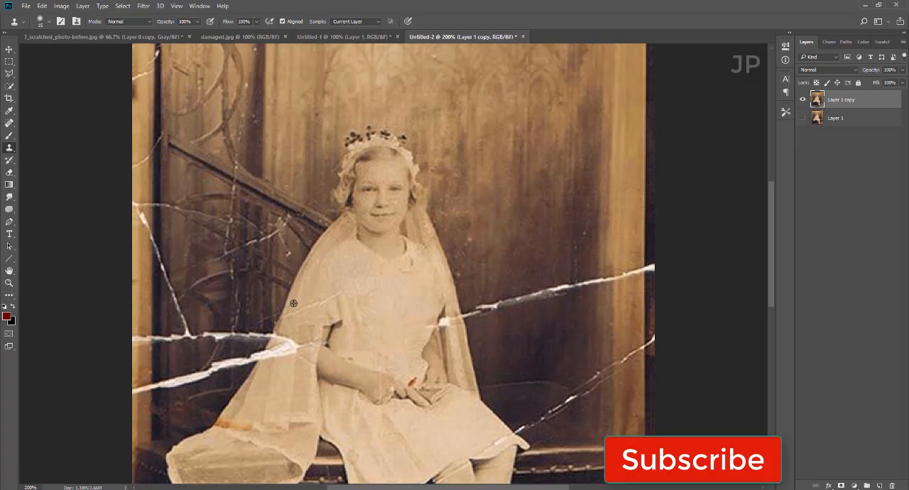
scroll(329, 298, "up", 1)
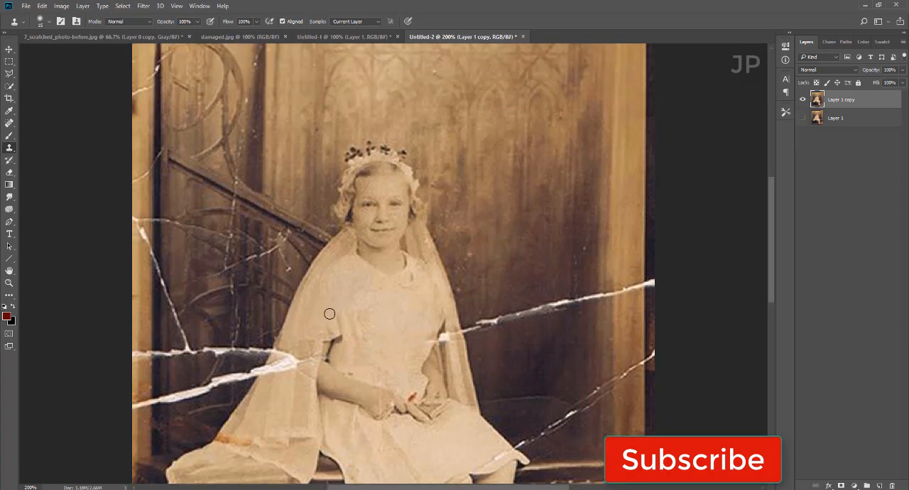
Step: Clone out the white crack across the elbow-side veil edge and along the dark backdrop beside the girl
scroll(447, 335, "up", 1)
scroll(447, 335, "down", 1)
scroll(434, 353, "up", 2)
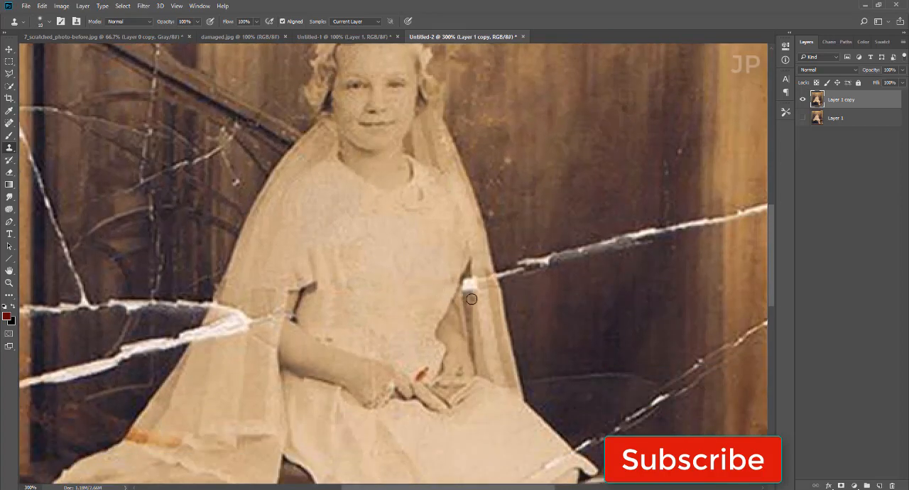
left_click(466, 286)
mouse_move(497, 274)
left_mouse_down()
mouse_move(556, 255)
mouse_move(508, 264)
mouse_move(647, 232)
left_mouse_up()
left_click_drag(526, 278, 613, 251)
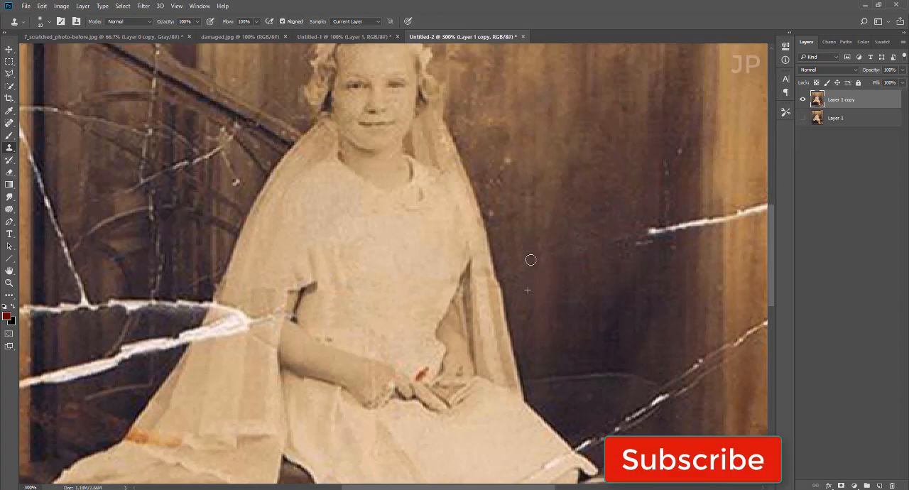
Step: Clone out the rest of the upper crack from the dark backdrop through the lighter strip to the photo's edge
scroll(618, 280, "up", 2)
left_click(653, 308, "alt")
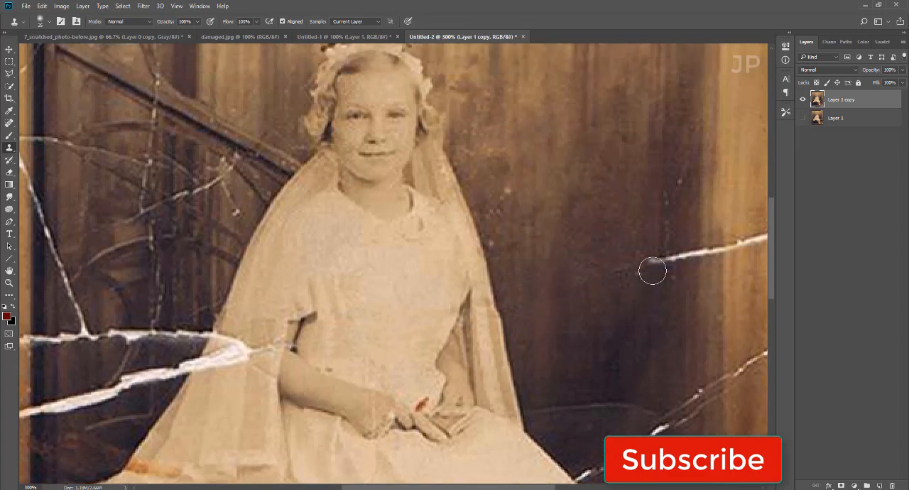
left_click_drag(656, 260, 624, 278)
left_click(672, 257)
key("ctrl+minus")
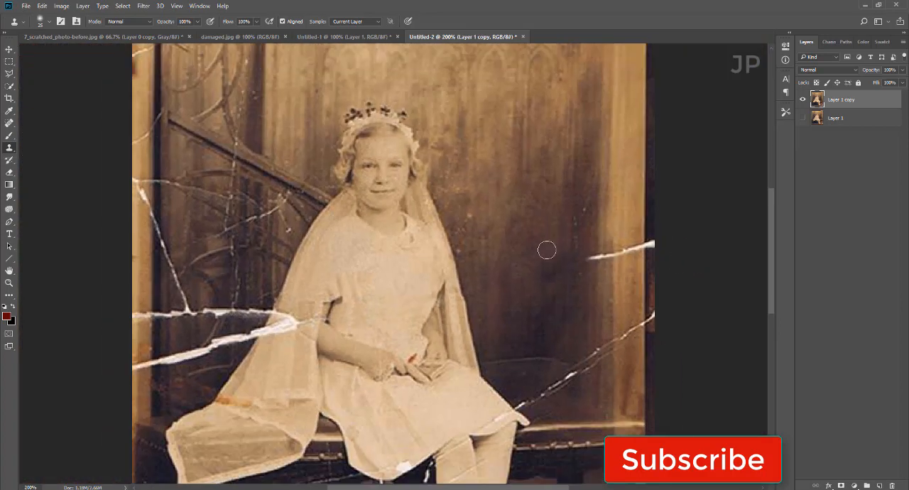
key("bracketleft")
mouse_move(601, 253)
left_mouse_down()
mouse_move(588, 259)
mouse_move(654, 244)
left_mouse_up()
scroll(626, 229, "down", 1)
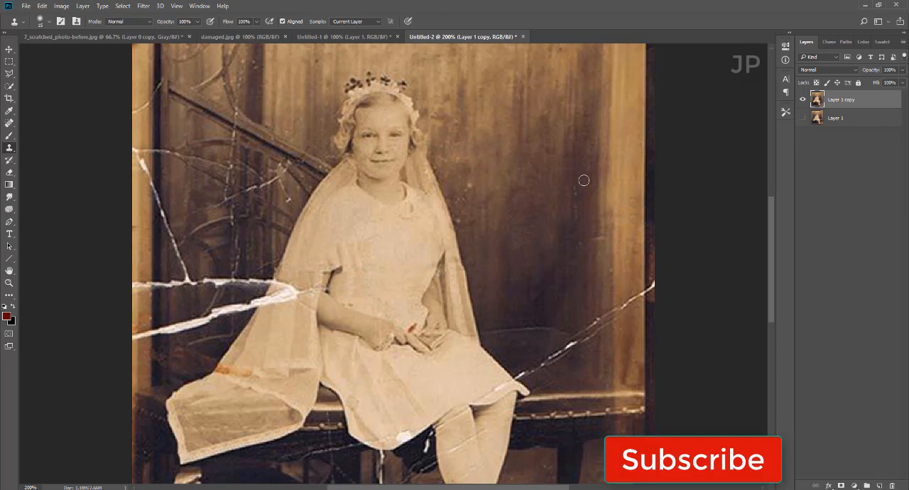
Step: Clone out the lower diagonal crack from the photo's edge to the skirt, and the thin line on the backdrop above the bench
scroll(575, 206, "down", 1)
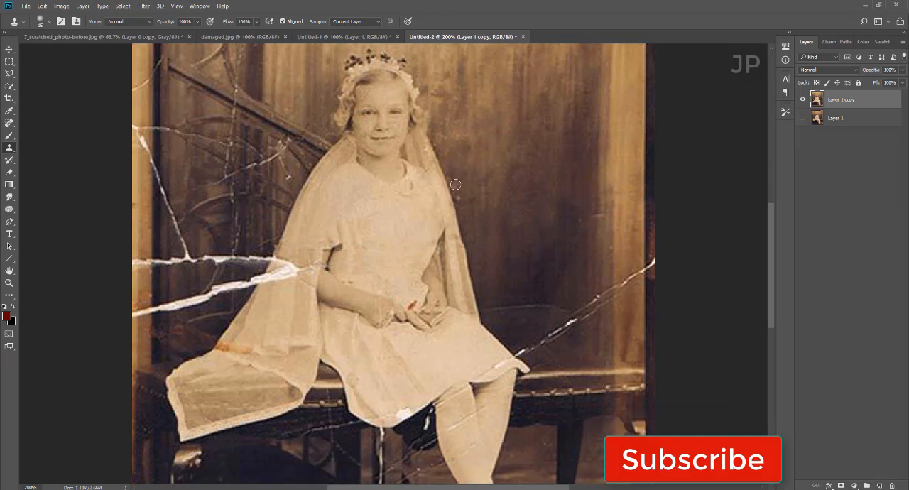
scroll(574, 250, "down", 1)
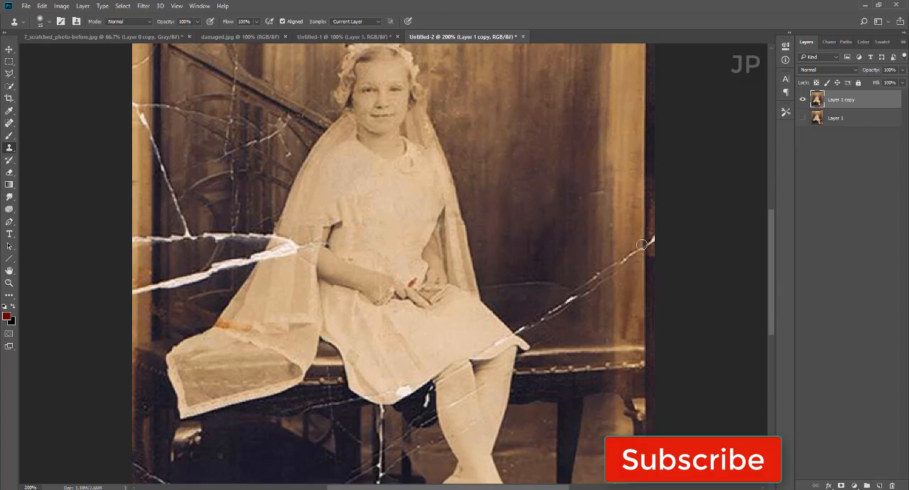
left_click_drag(651, 241, 559, 311)
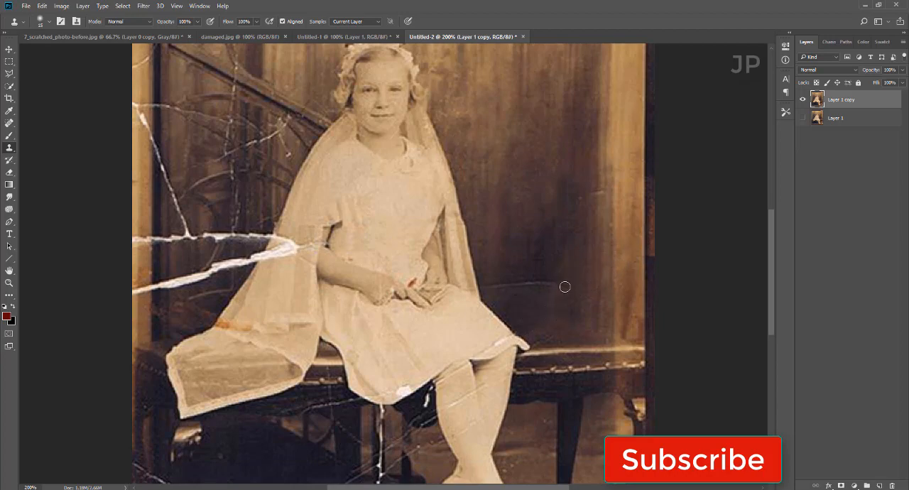
left_click_drag(564, 287, 489, 287)
scroll(574, 289, "down", 2)
scroll(539, 294, "up", 1)
left_click_drag(510, 296, 487, 310)
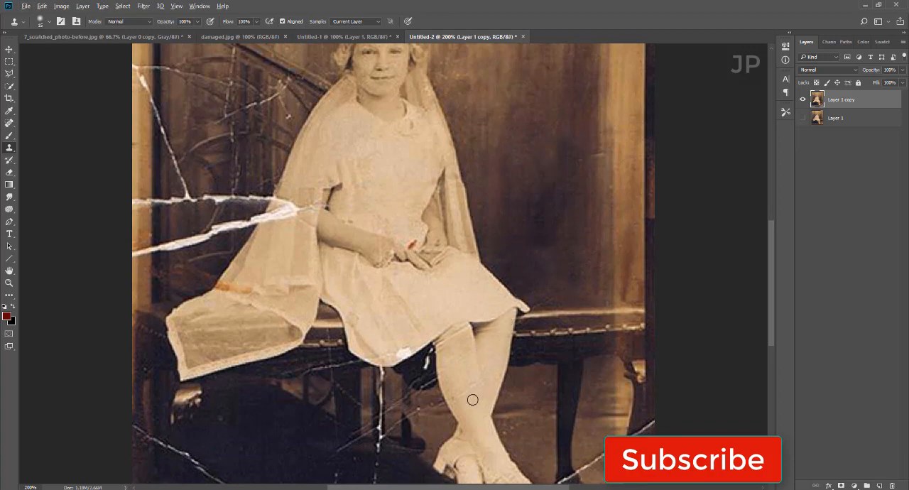
Step: Clone out the white damage on the skirt hem and the white spot beside the knee, using a smaller brush
scroll(447, 394, "up", 1)
left_click_drag(397, 368, 405, 371)
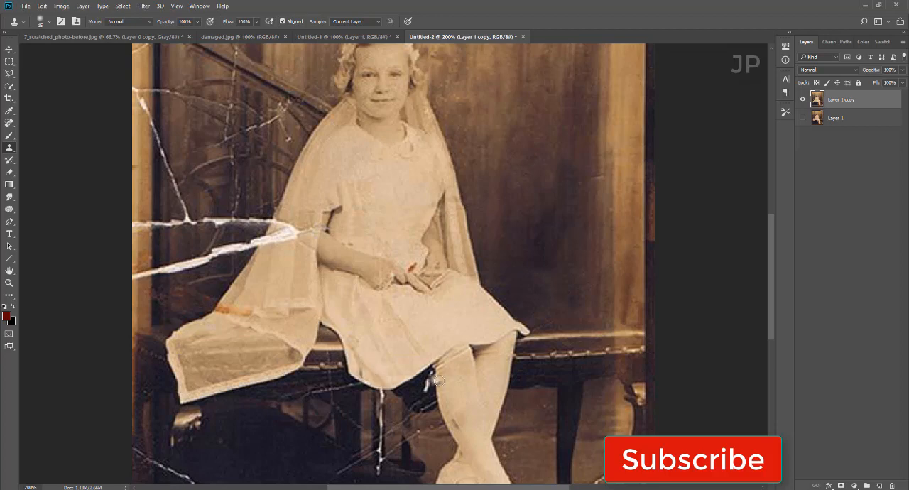
key("bracketleft")
scroll(373, 382, "down", 1)
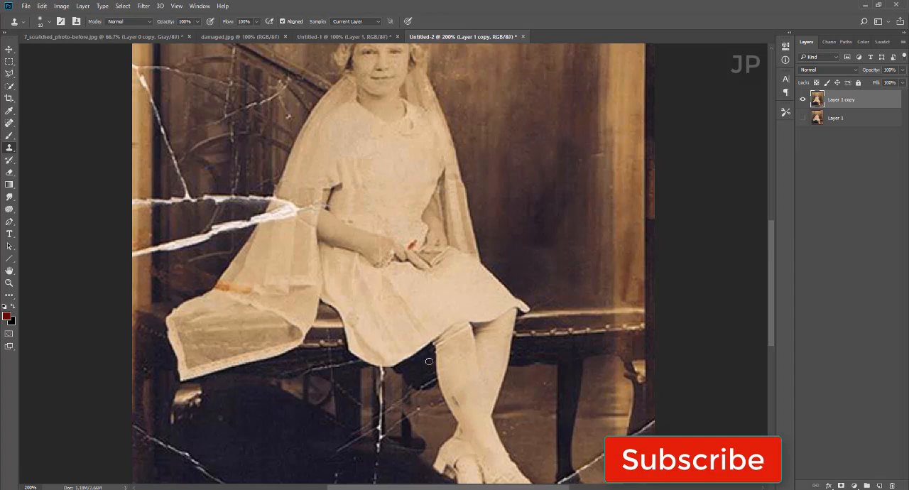
Step: Clone dark tones over the vertical white crack running from the skirt hem down through the shadow under the bench
scroll(413, 378, "down", 2)
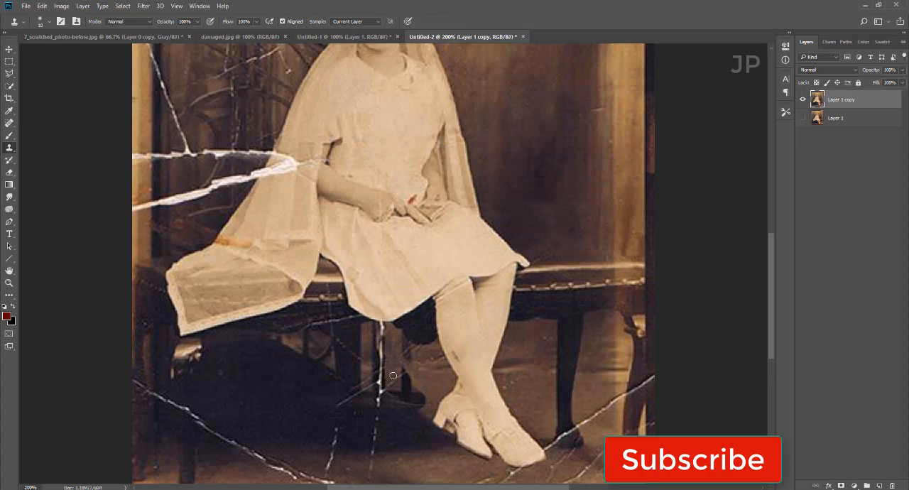
scroll(389, 385, "up", 1)
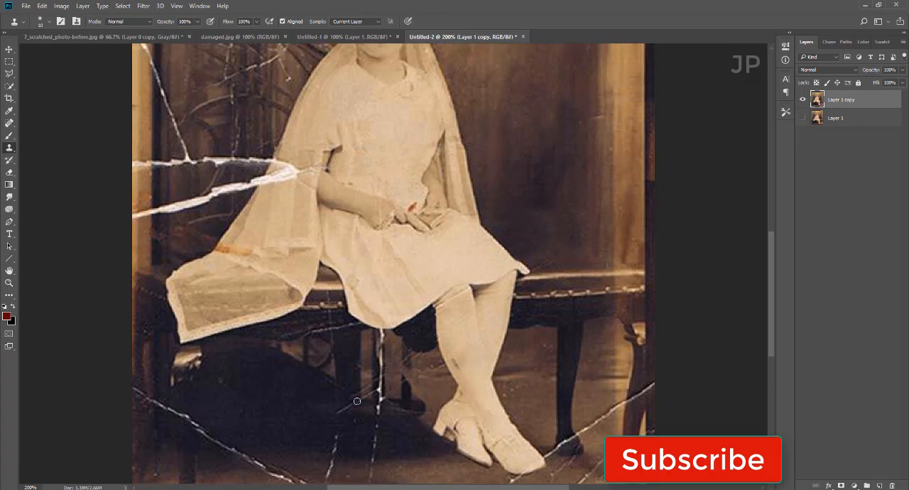
scroll(357, 421, "down", 2)
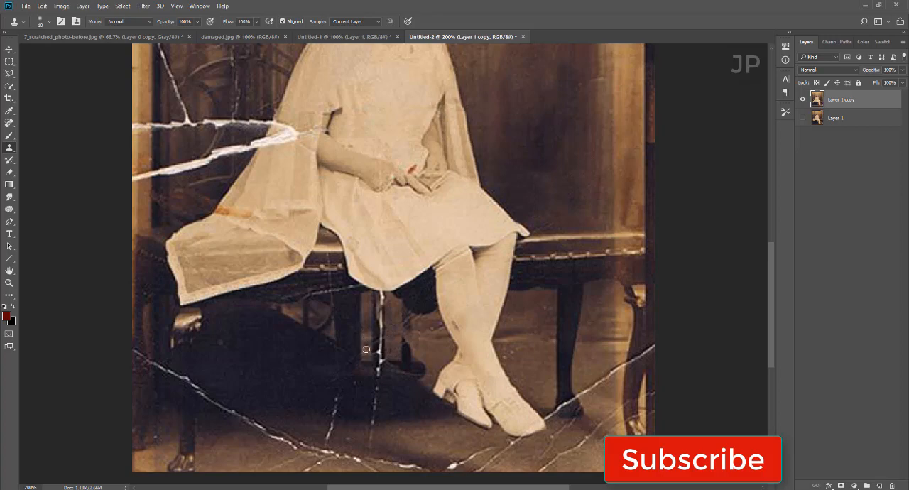
left_click_drag(380, 296, 379, 359)
left_click_drag(378, 366, 378, 403)
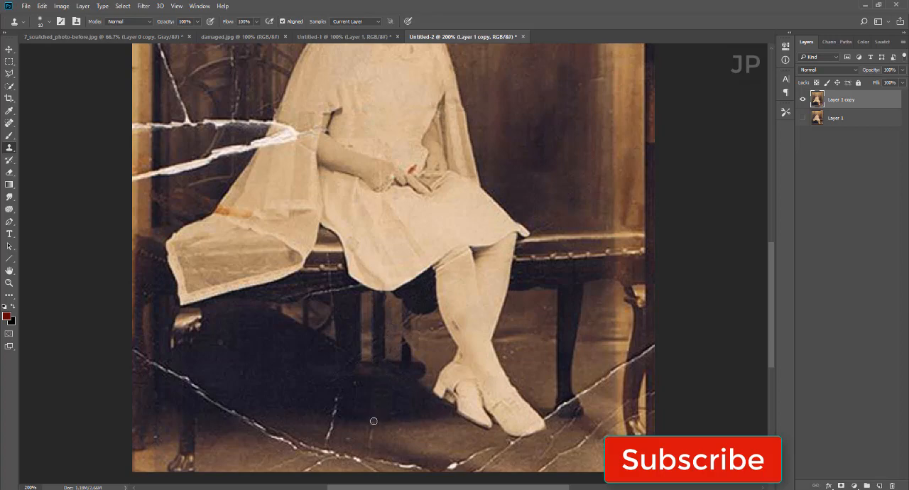
Step: Clone out the short cracks on the floor below the bench shadow and the crack below the shoes at the photo's lower edge
scroll(348, 395, "down", 2)
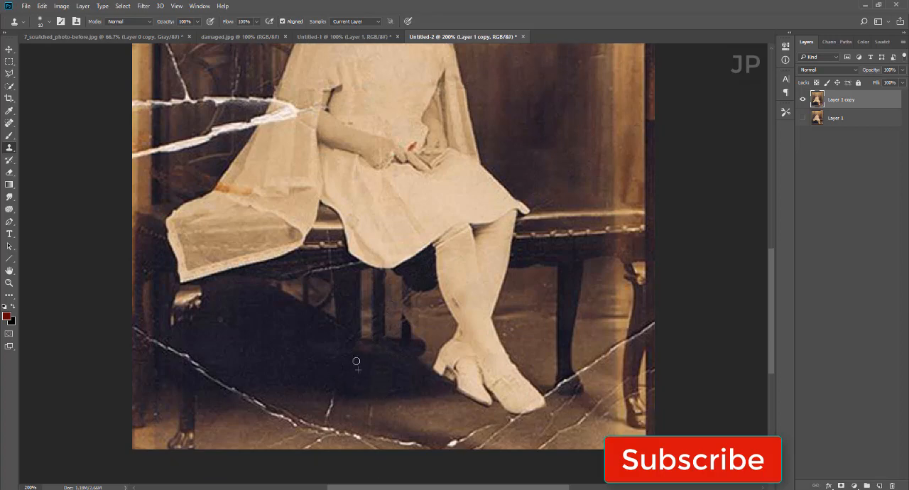
key("ctrl+z")
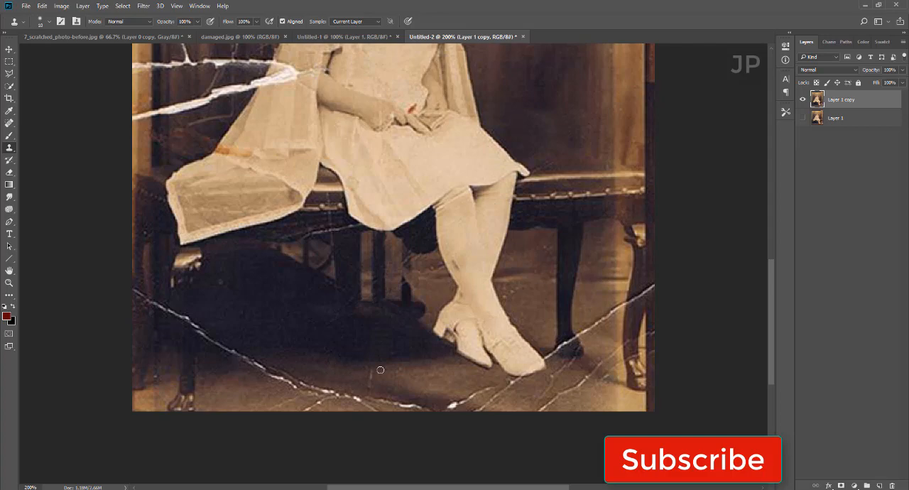
scroll(365, 370, "down", 1)
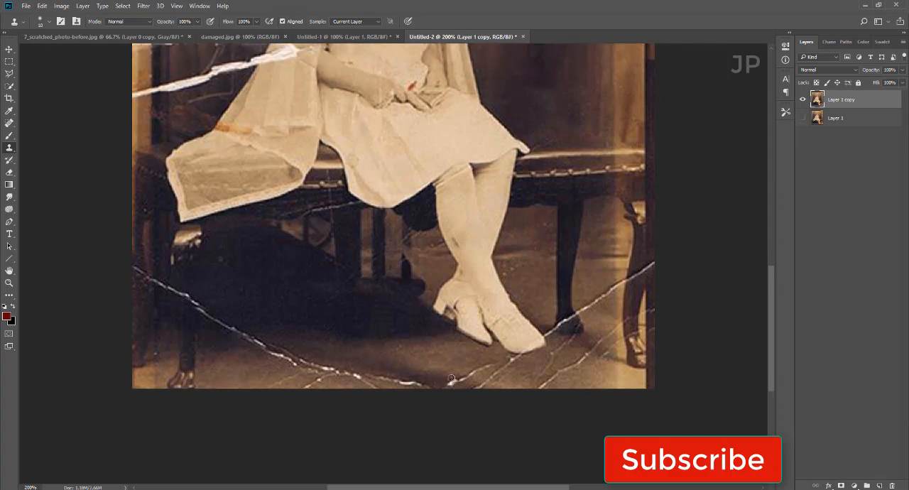
left_click(440, 373, "alt")
left_click_drag(465, 377, 450, 390)
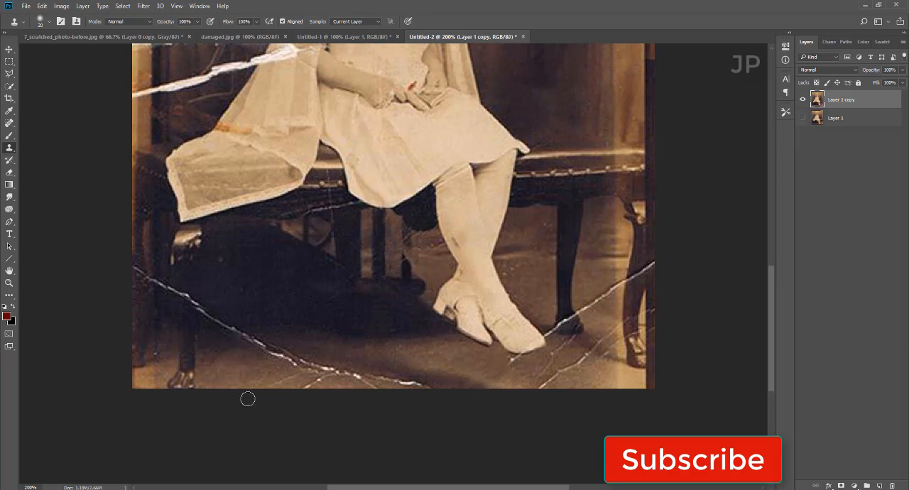
left_click(137, 255, "alt")
mouse_move(134, 271)
left_mouse_down()
mouse_move(248, 335)
mouse_move(328, 366)
left_mouse_up()
key("ctrl+z")
Step: Clone floor texture over the long white crack and its branches between the bench's front leg and the photo's lower edge
left_click(295, 337, "alt")
mouse_move(250, 333)
left_mouse_down()
mouse_move(293, 364)
mouse_move(280, 340)
mouse_move(268, 342)
mouse_move(315, 357)
left_mouse_up()
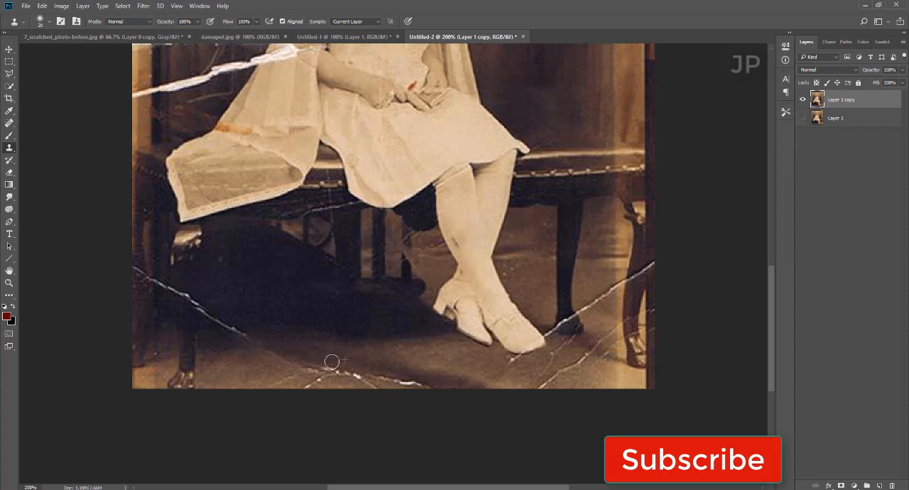
left_click(242, 348, "alt")
mouse_move(254, 350)
left_mouse_down()
mouse_move(304, 369)
mouse_move(279, 379)
mouse_move(286, 383)
mouse_move(337, 384)
mouse_move(288, 377)
mouse_move(303, 387)
mouse_move(298, 373)
mouse_move(342, 366)
mouse_move(424, 385)
left_mouse_up()
left_click(289, 377, "alt")
left_click(313, 361, "alt")
left_click(326, 380, "alt")
left_click_drag(347, 382, 377, 384)
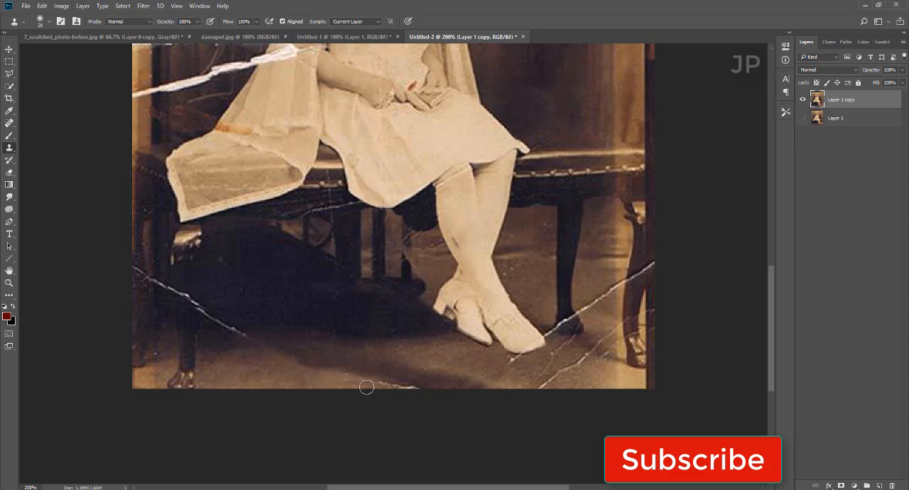
Step: Clone out the crack running from the photo's edge across the bench leg into the dark shadow
scroll(391, 401, "up", 3)
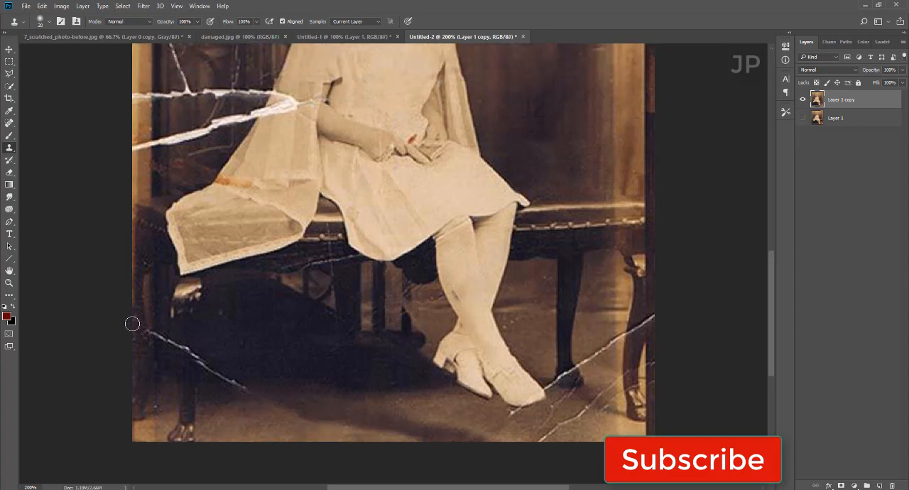
left_click_drag(132, 324, 245, 387)
scroll(291, 398, "up", 1)
Step: Clone floor texture over the thin cracks below the front shoe and toward the photo's lower edge
scroll(506, 418, "down", 3)
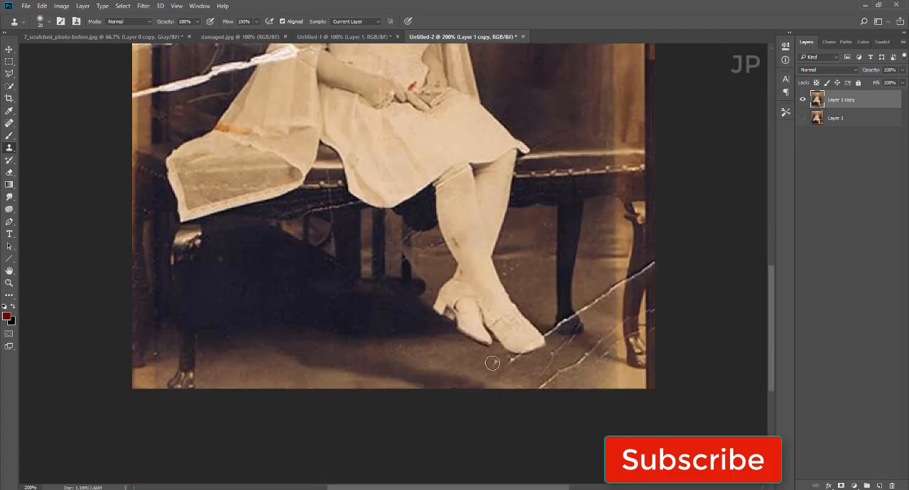
left_click_drag(512, 363, 524, 361)
left_click(592, 372, "alt")
left_click_drag(574, 374, 546, 390)
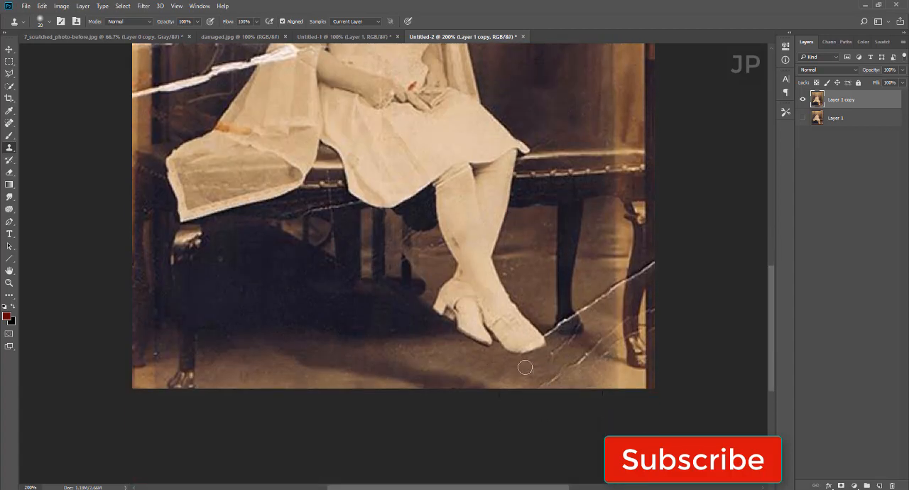
scroll(581, 411, "up", 1)
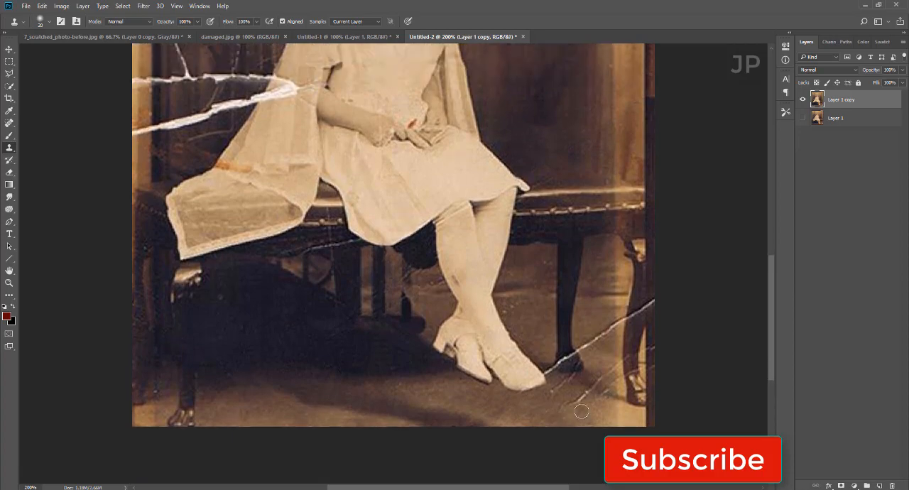
Step: Clone out the crack running from the front shoe past the dark bench leg to the photo's side edge
key("bracketleft")
scroll(543, 365, "up", 1)
left_click(554, 403, "alt")
left_click_drag(547, 393, 540, 397)
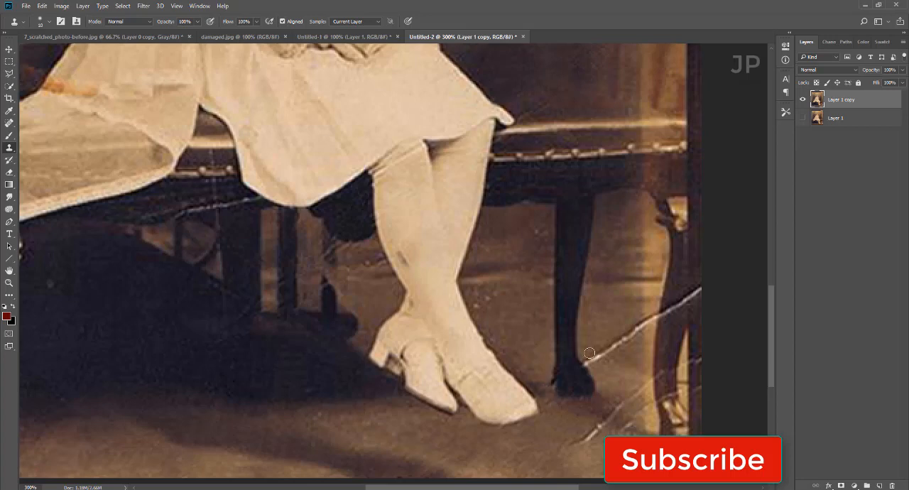
left_click_drag(589, 353, 641, 326)
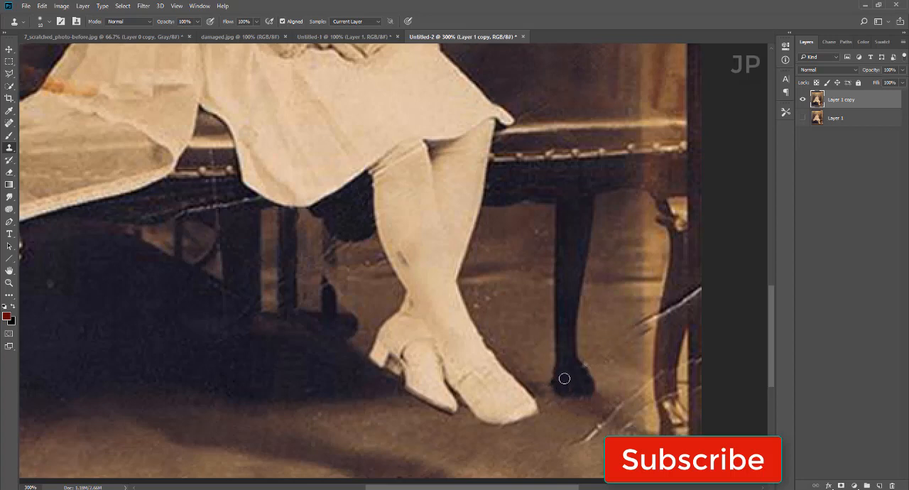
scroll(610, 355, "up", 1)
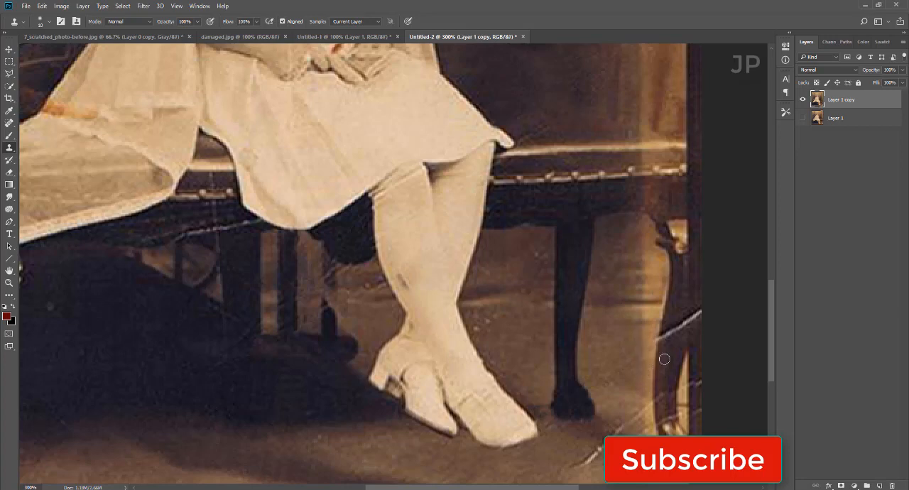
mouse_move(658, 336)
left_mouse_down()
mouse_move(684, 323)
mouse_move(684, 335)
mouse_move(697, 305)
left_mouse_up()
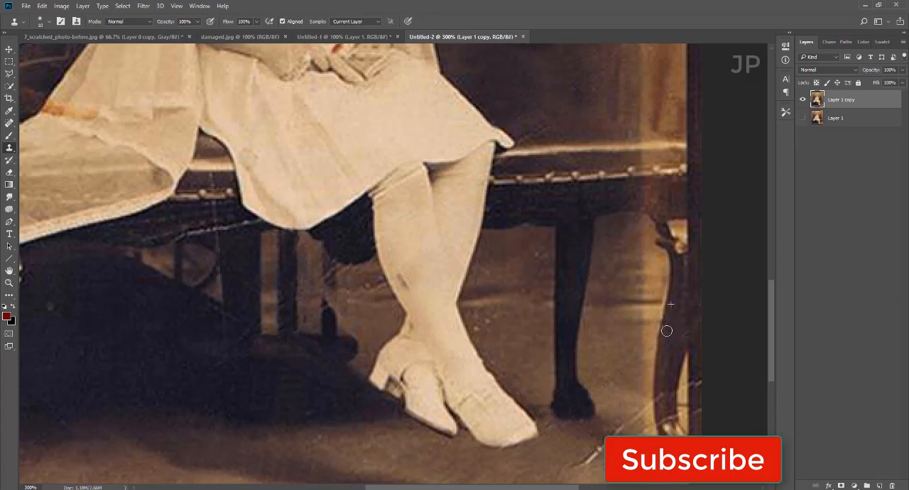
Step: Clone out the thin cracks across the foot of the outer bench leg and the floor scratches beside it
scroll(668, 345, "down", 1)
left_click(664, 360, "alt")
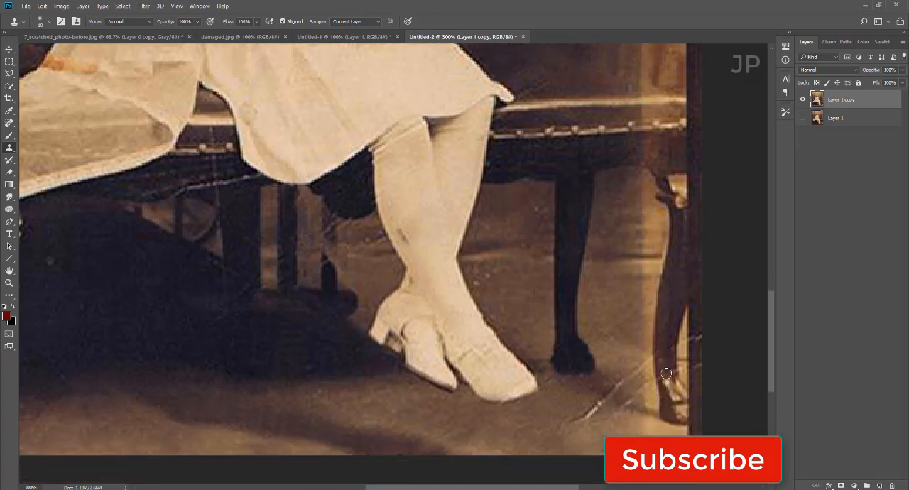
left_click_drag(665, 374, 630, 406)
left_click(634, 397, "alt")
left_click(643, 347, "alt")
left_click_drag(644, 363, 576, 419)
left_click(609, 425, "alt")
left_click(583, 410)
left_click(581, 403, "alt")
scroll(623, 428, "up", 1)
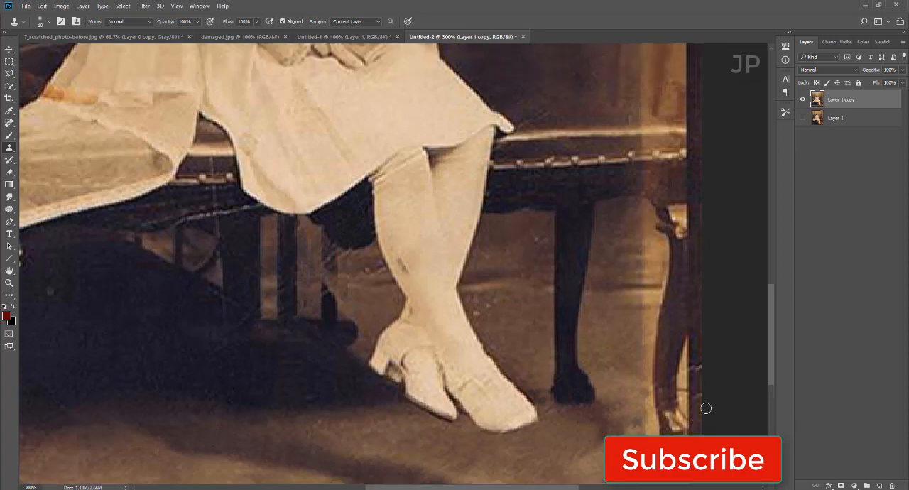
Step: Clone veil and backdrop texture over the wide lower white tear, from the girl's veil to the photo's edge
key("ctrl+minus")
key("ctrl+minus")
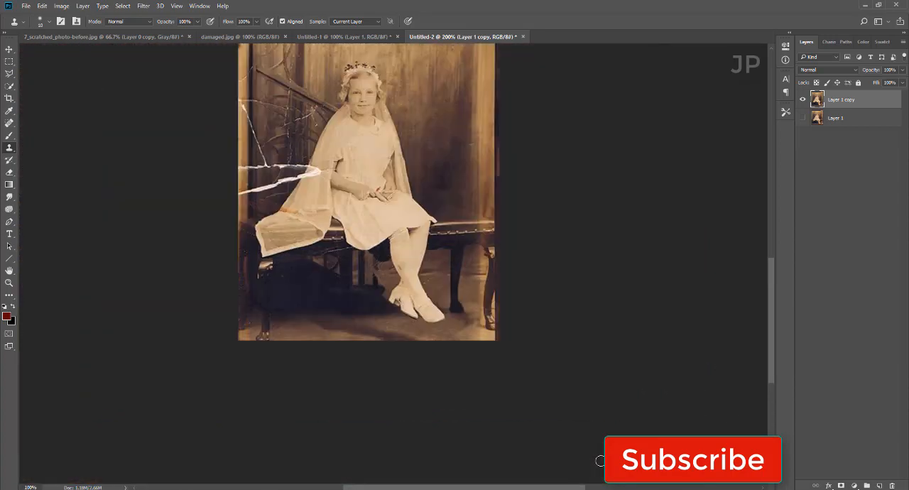
key("ctrl+plus")
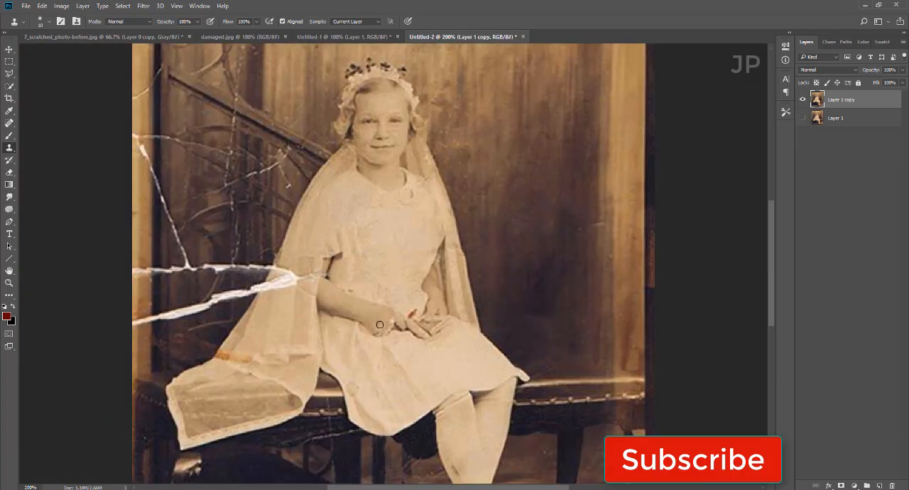
scroll(426, 370, "up", 1)
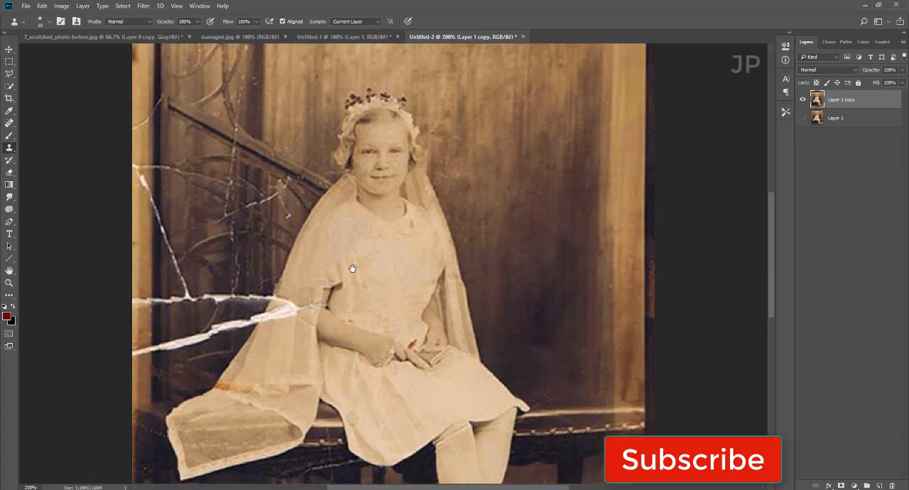
mouse_move(353, 268)
left_mouse_down()
mouse_move(431, 301)
mouse_move(428, 310)
left_mouse_up()
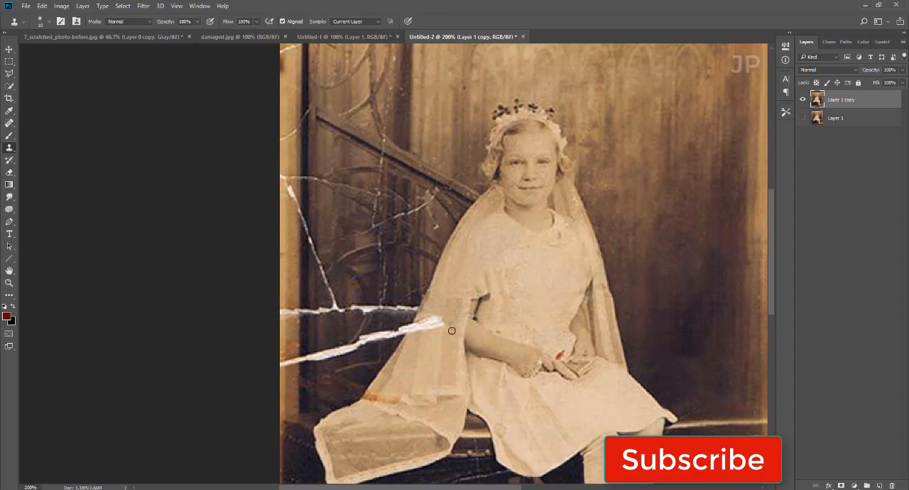
mouse_move(442, 325)
left_mouse_down()
mouse_move(423, 340)
mouse_move(422, 321)
mouse_move(399, 348)
mouse_move(414, 324)
mouse_move(382, 333)
left_mouse_up()
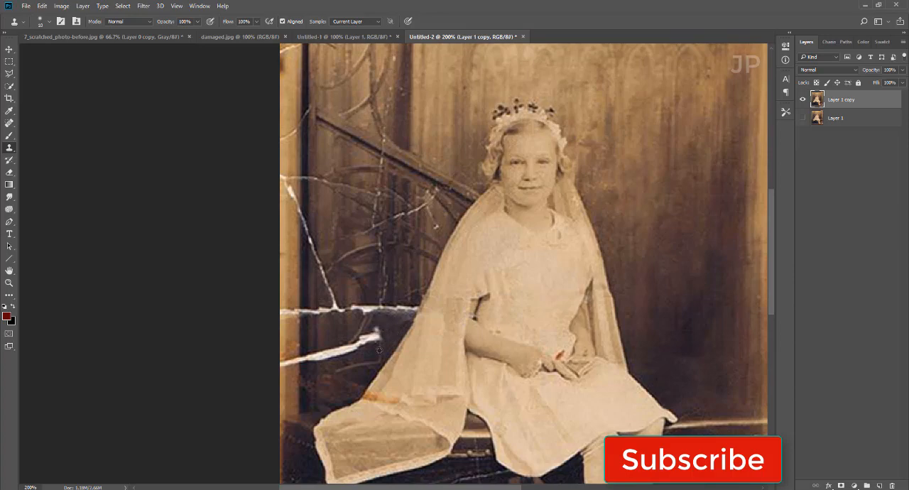
mouse_move(379, 349)
left_mouse_down()
mouse_move(370, 335)
mouse_move(361, 341)
mouse_move(381, 341)
mouse_move(375, 330)
left_mouse_up()
mouse_move(366, 363)
left_mouse_down()
mouse_move(338, 369)
mouse_move(359, 347)
mouse_move(270, 366)
left_mouse_up()
key("bracketright")
key("bracketright")
key("bracketright")
left_click(304, 337, "alt")
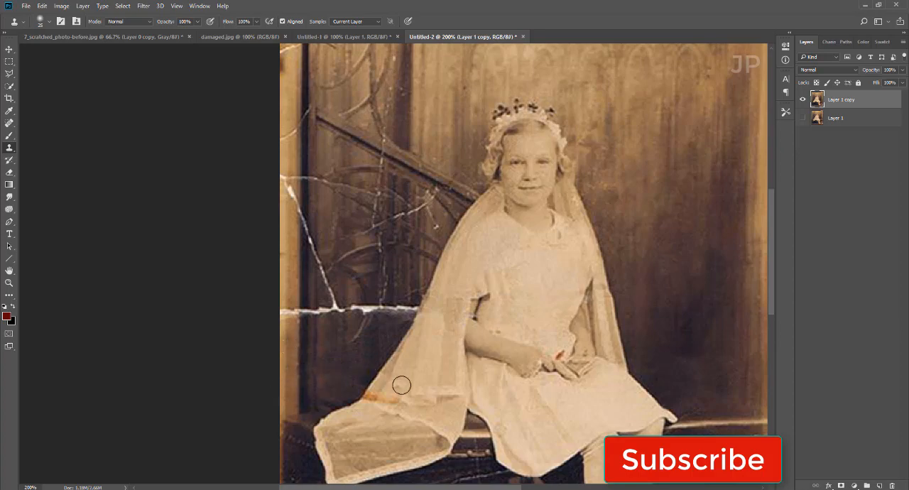
Step: Clone clean fabric over the orange stain on the lower part of the veil
key("bracketleft")
key("bracketleft")
left_click_drag(371, 392, 380, 389)
Step: Clone dark backdrop over the horizontal white tear between the veil and the photo's edge
scroll(387, 376, "up", 2)
scroll(404, 359, "up", 2)
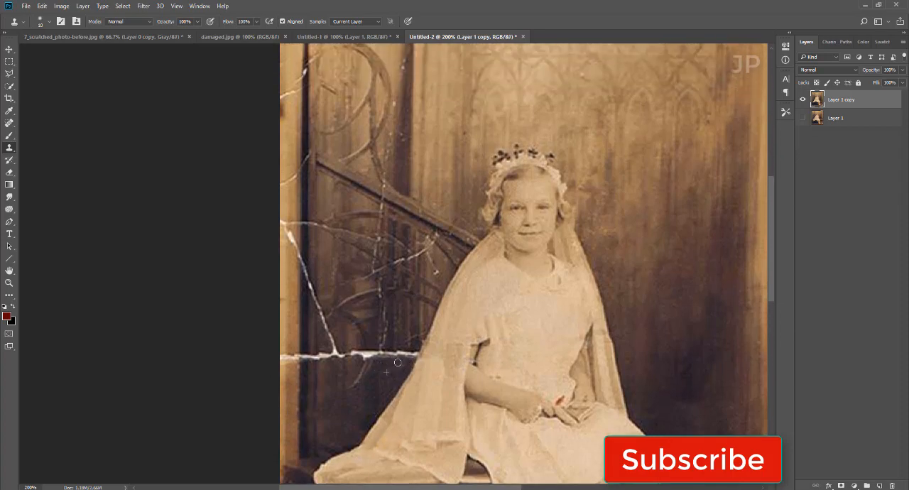
mouse_move(413, 363)
left_mouse_down()
mouse_move(265, 366)
mouse_move(298, 376)
mouse_move(300, 360)
mouse_move(306, 364)
mouse_move(274, 361)
mouse_move(299, 342)
mouse_move(299, 356)
mouse_move(280, 355)
mouse_move(315, 356)
mouse_move(335, 385)
mouse_move(361, 383)
mouse_move(375, 367)
mouse_move(366, 368)
mouse_move(366, 354)
mouse_move(398, 360)
left_mouse_up()
scroll(335, 385, "up", 1)
left_click(326, 373, "alt")
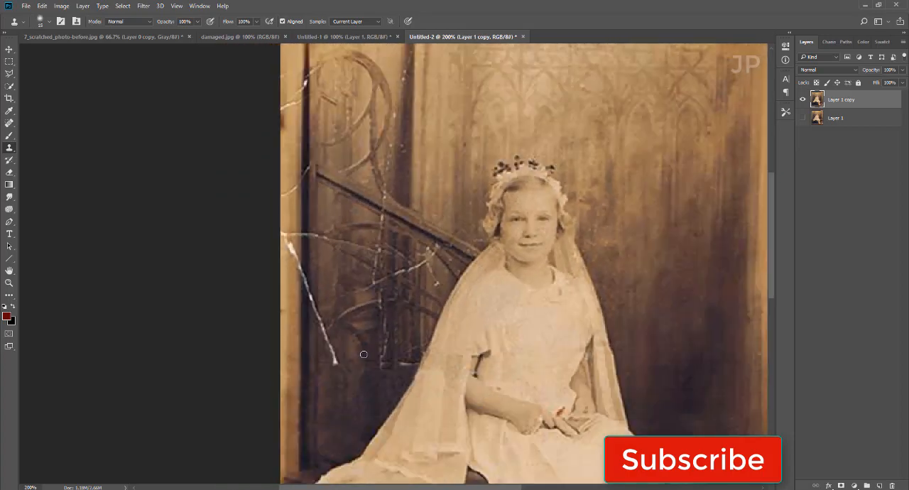
Step: Clone out the tear remnants beside the veil and the lower part of the vertical crack above them
key("bracketright")
left_click(363, 348, "alt")
mouse_move(370, 363)
left_mouse_down()
mouse_move(413, 360)
mouse_move(390, 384)
mouse_move(389, 365)
mouse_move(387, 374)
mouse_move(420, 330)
mouse_move(416, 352)
left_mouse_up()
left_click(384, 372, "alt")
left_click_drag(383, 317, 387, 358)
Step: Clone out the diagonal white crack near the post and the branching scratches below the sloping rail
key("bracketleft")
key("bracketleft")
key("bracketright")
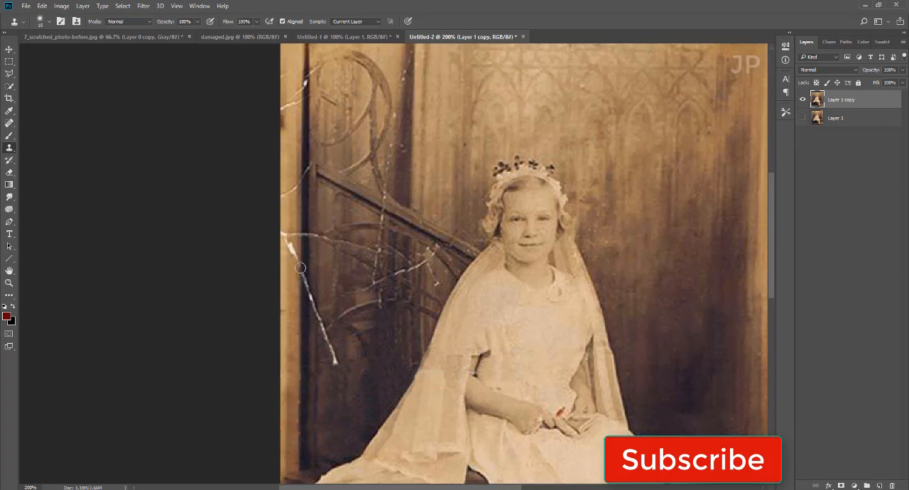
left_click_drag(302, 273, 335, 361)
left_click(291, 282, "alt")
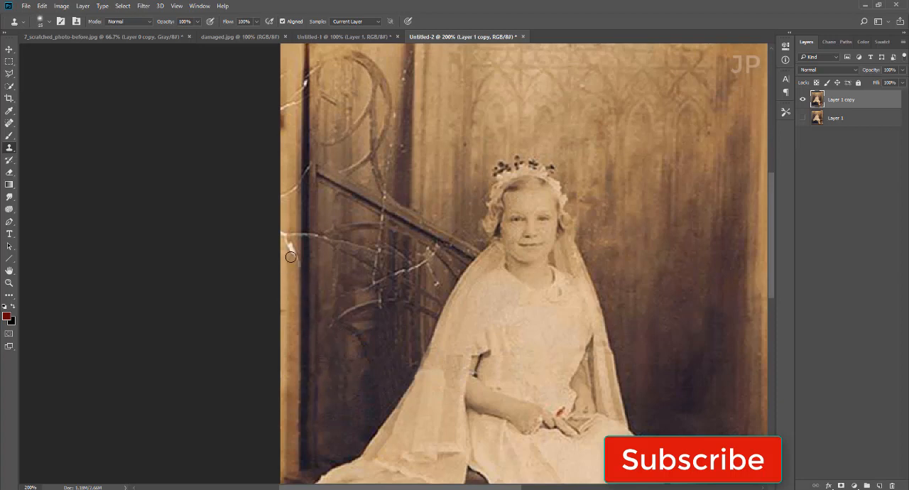
mouse_move(290, 246)
left_mouse_down()
mouse_move(294, 264)
mouse_move(285, 237)
mouse_move(300, 218)
mouse_move(300, 235)
mouse_move(339, 247)
left_mouse_up()
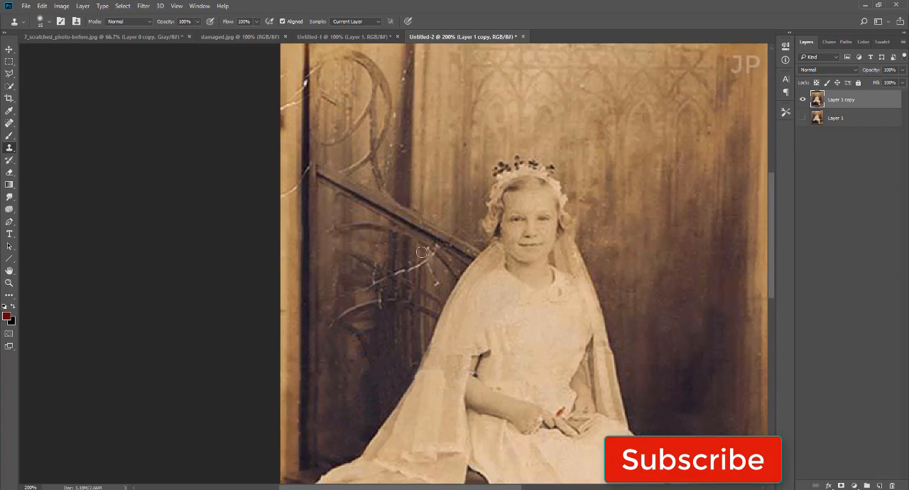
mouse_move(421, 252)
left_mouse_down()
mouse_move(416, 269)
mouse_move(423, 261)
mouse_move(375, 280)
mouse_move(400, 289)
mouse_move(379, 302)
mouse_move(376, 286)
mouse_move(359, 295)
left_mouse_up()
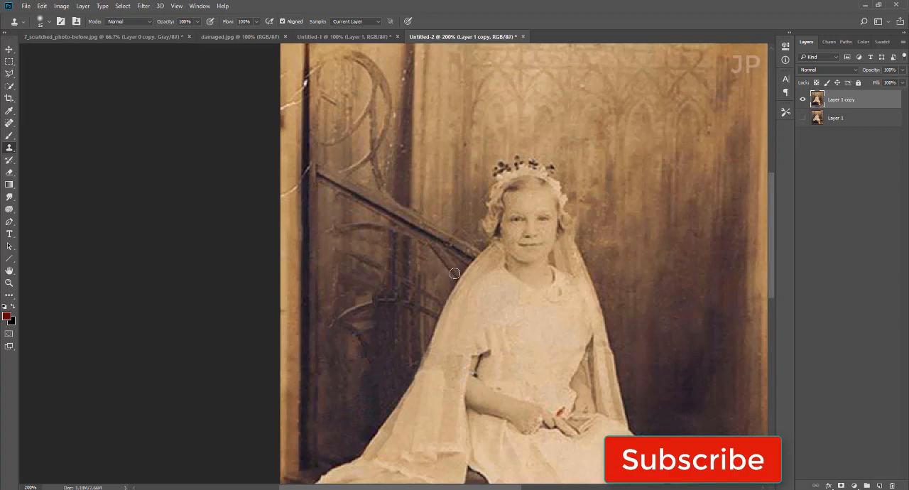
Step: Clone out the cracks crossing the dark vertical post and the light border beside the scrollwork
scroll(300, 196, "up", 3)
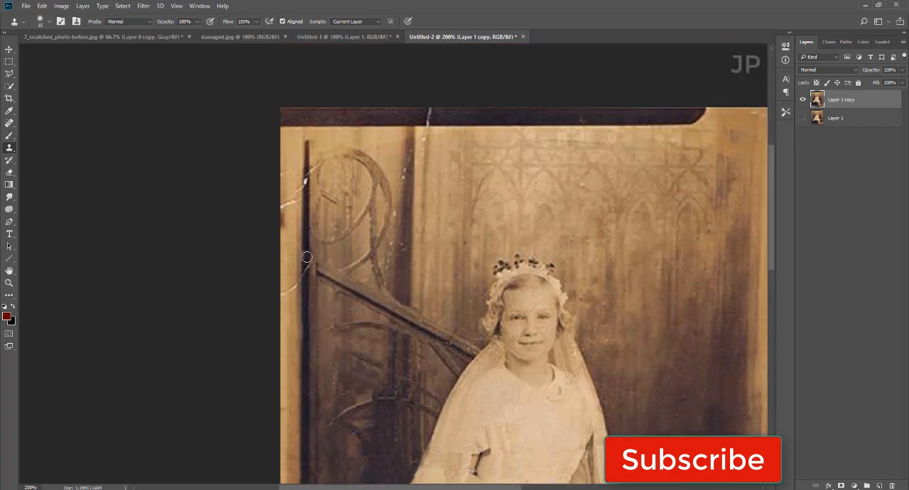
mouse_move(304, 254)
left_mouse_down()
mouse_move(306, 269)
mouse_move(282, 292)
left_mouse_up()
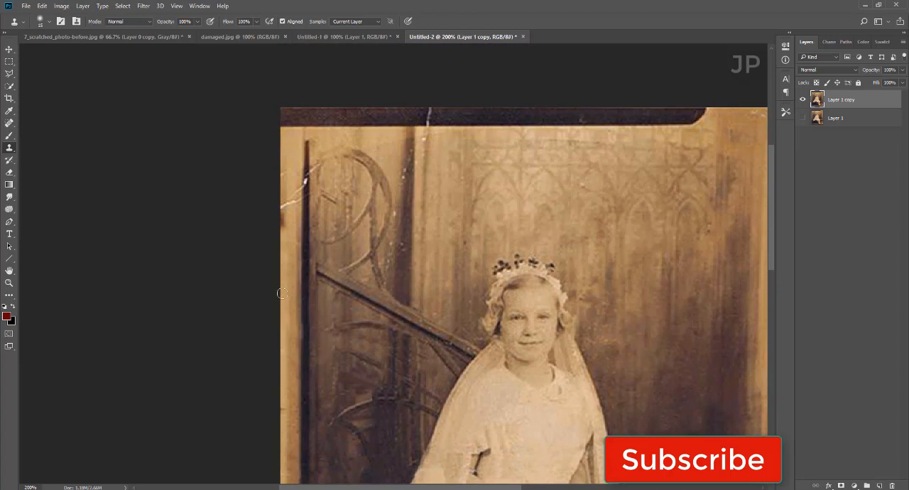
mouse_move(304, 195)
left_mouse_down()
mouse_move(280, 213)
mouse_move(291, 194)
mouse_move(278, 171)
mouse_move(282, 267)
mouse_move(295, 186)
left_mouse_up()
mouse_move(280, 224)
left_mouse_down()
mouse_move(282, 177)
mouse_move(304, 173)
left_mouse_up()
left_click(306, 203, "alt")
left_click(312, 158, "alt")
left_click(308, 172)
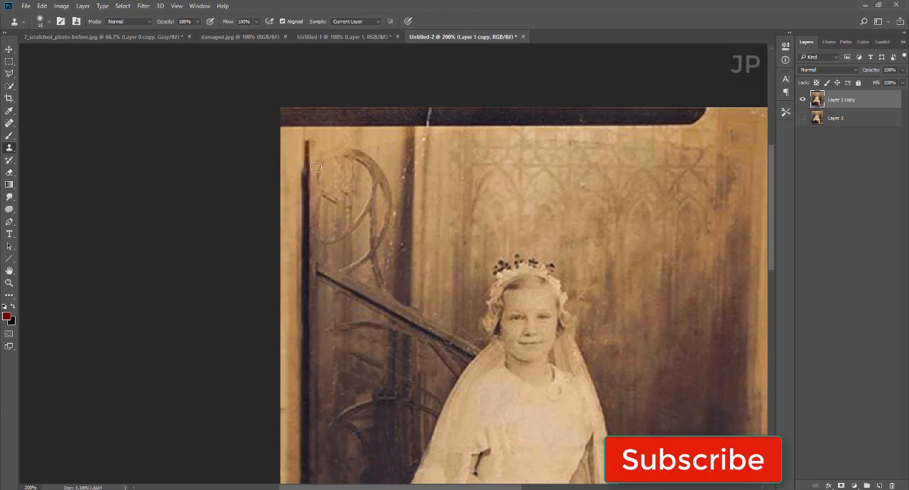
Step: Clone out the speckled crack along the dark backdrop fold and the crack at the photo's upper border
left_click(412, 198, "alt")
left_click_drag(414, 163, 397, 186)
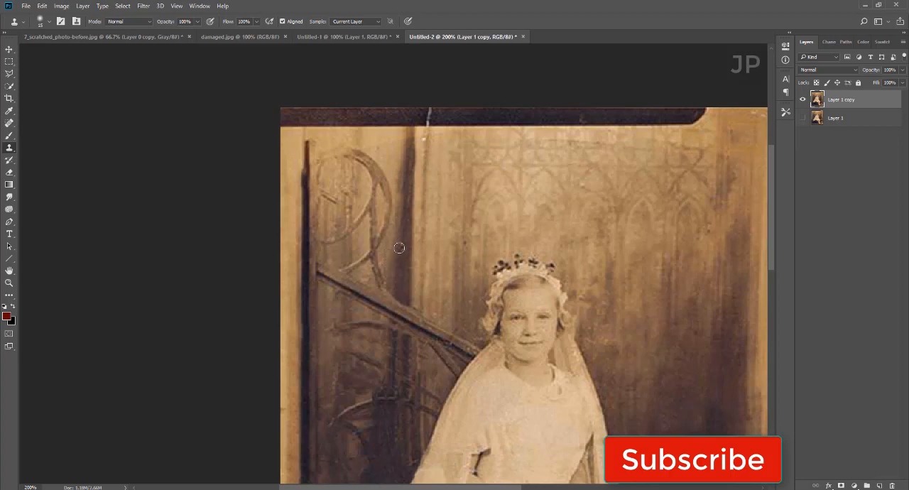
left_click(444, 127, "alt")
mouse_move(429, 129)
left_mouse_down()
mouse_move(428, 114)
mouse_move(424, 175)
left_mouse_up()
scroll(734, 311, "down", 1)
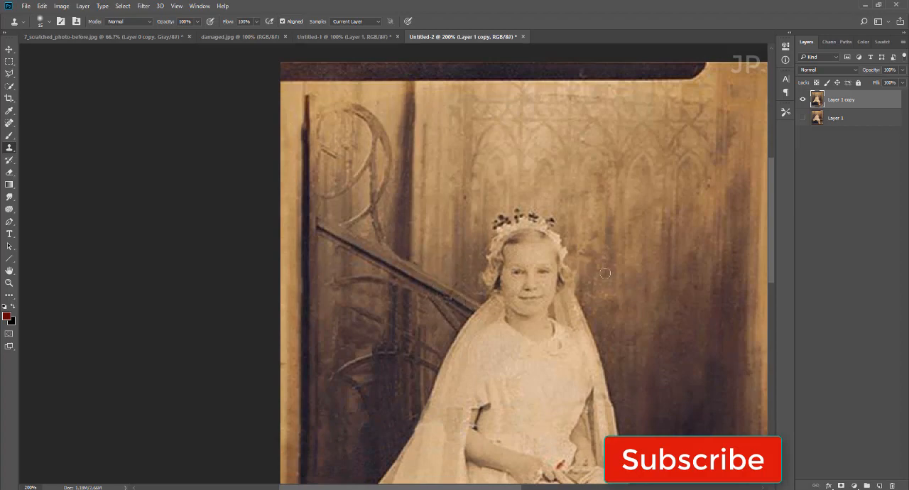
Step: Clone dark texture over the scratch on the bench frame between the veil and the dress hem
key("ctrl+1")
key("ctrl+plus")
scroll(385, 419, "down", 3)
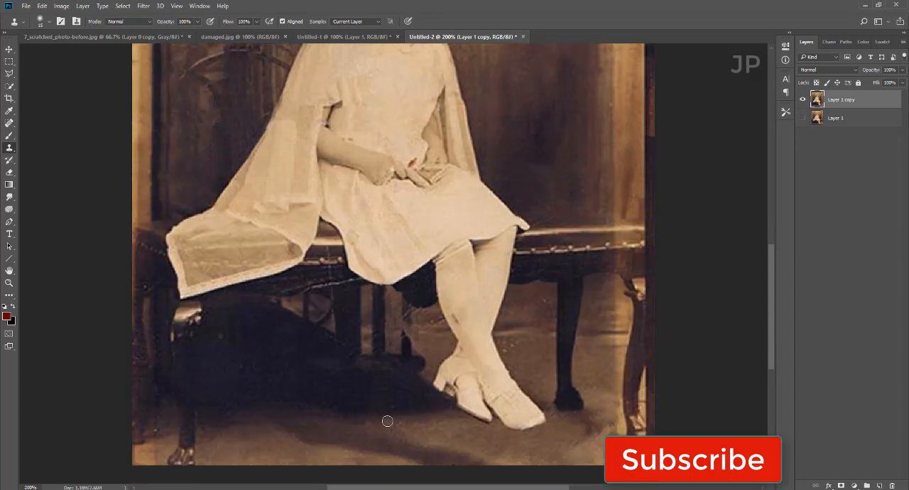
left_click_drag(299, 283, 349, 283)
scroll(366, 349, "down", 1)
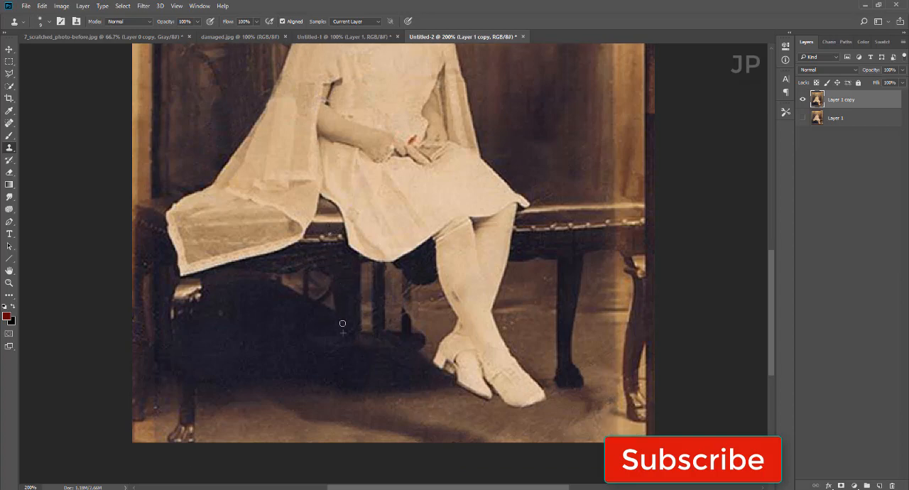
Step: Clone out the fine scratches around the narrow post under the bench, behind the girl's legs
scroll(353, 328, "up", 1)
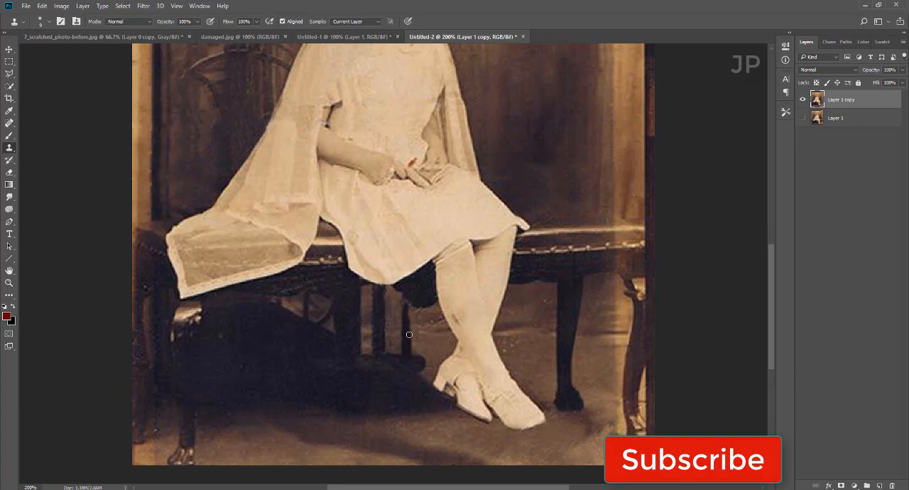
left_click_drag(409, 317, 409, 304)
left_click_drag(410, 340, 411, 297)
Step: Convert the restored layer to grayscale with a Black & White adjustment using the Default preset
key("ctrl+minus")
key("ctrl+minus")
key("ctrl+minus")
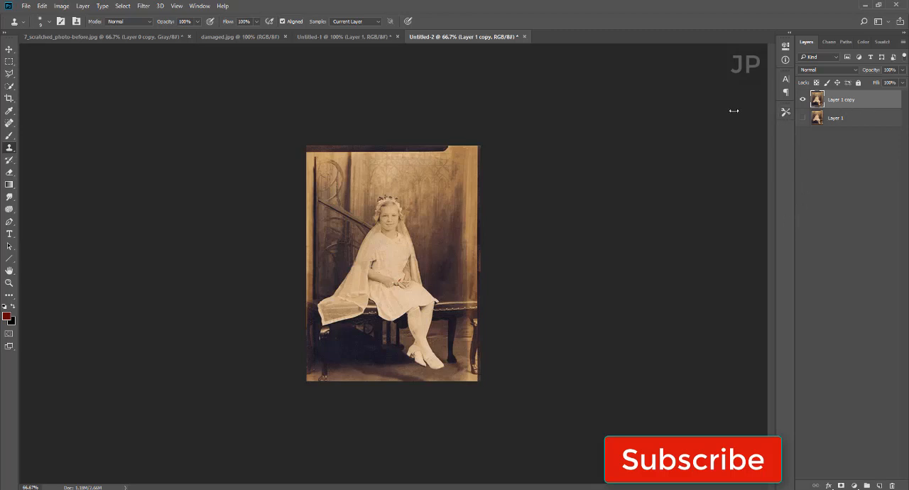
left_click(59, 6)
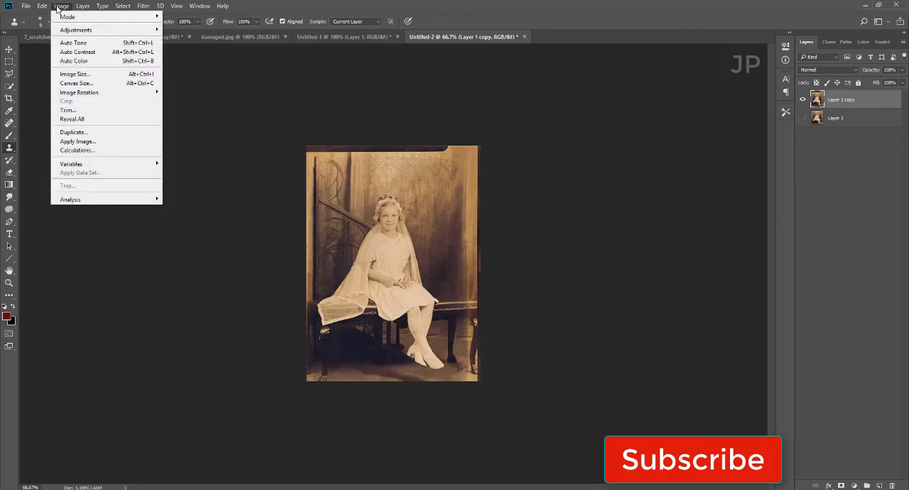
mouse_move(156, 31)
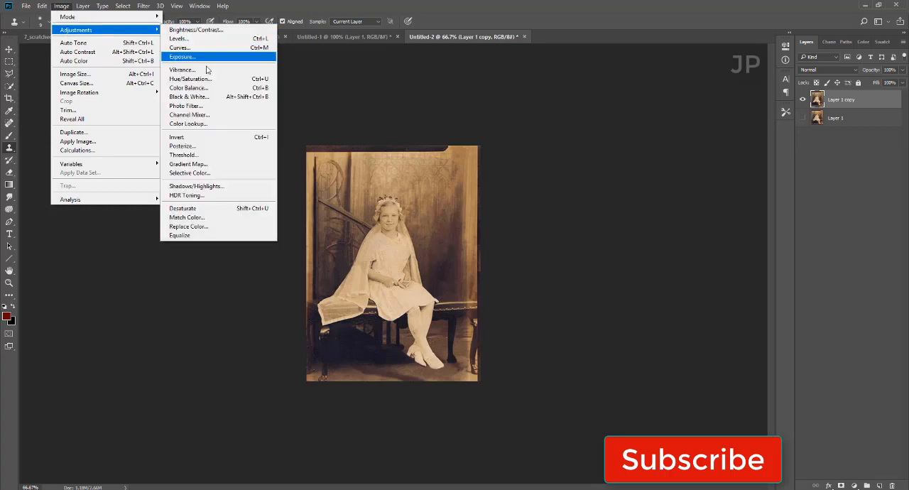
left_click(180, 97)
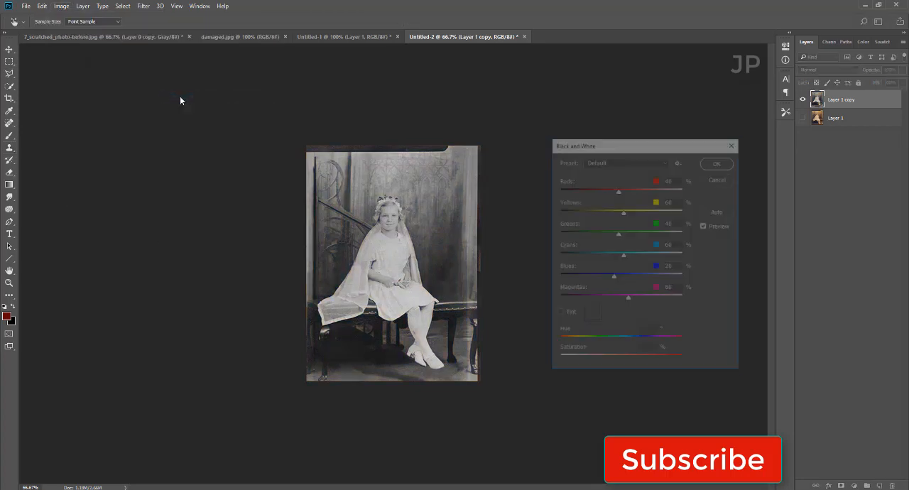
left_click(719, 162)
key("s")
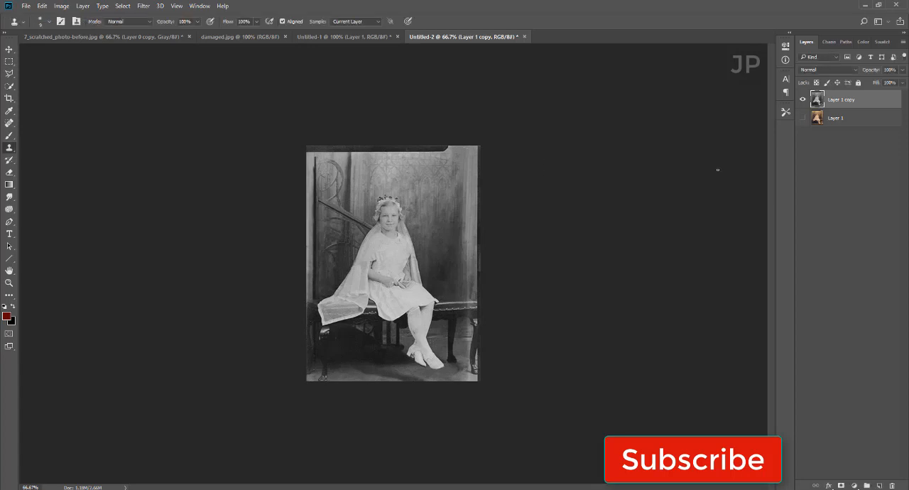
Step: Toggle the visibility of Layer 1 copy to compare the restored photo with the damaged original
left_click(803, 100)
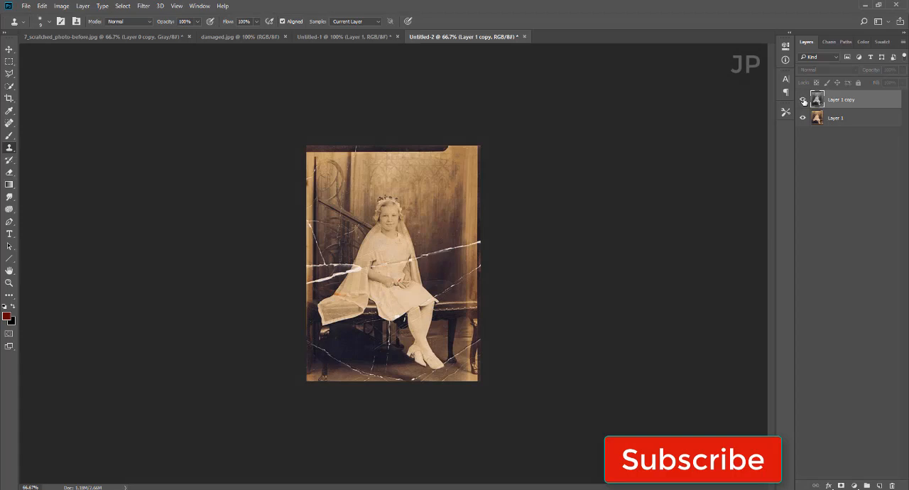
left_click(803, 100)
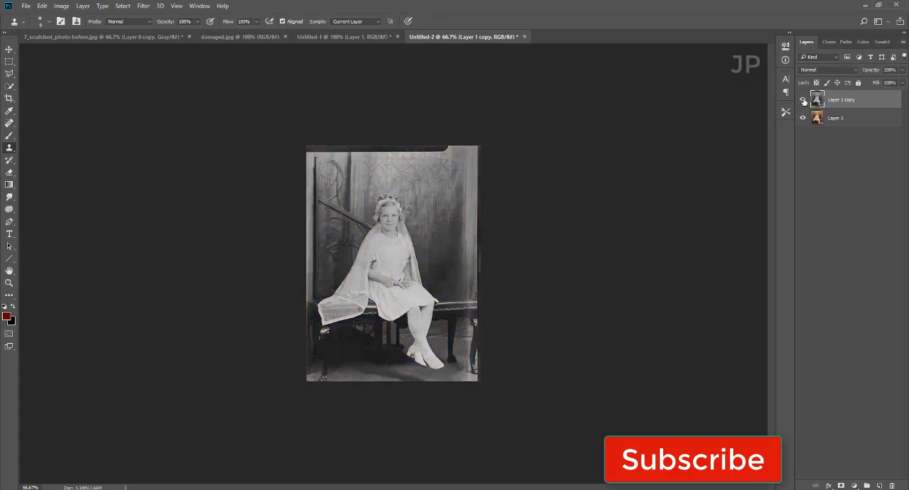
left_click(803, 100)
left_click(803, 100)
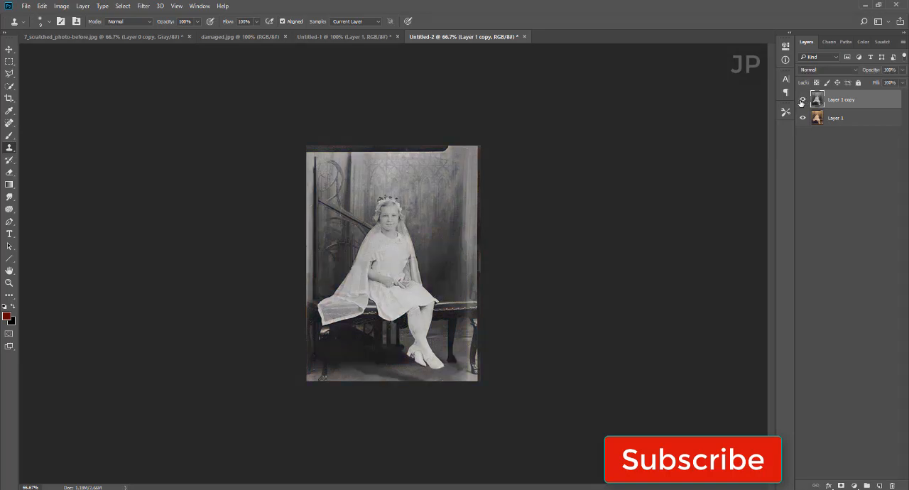